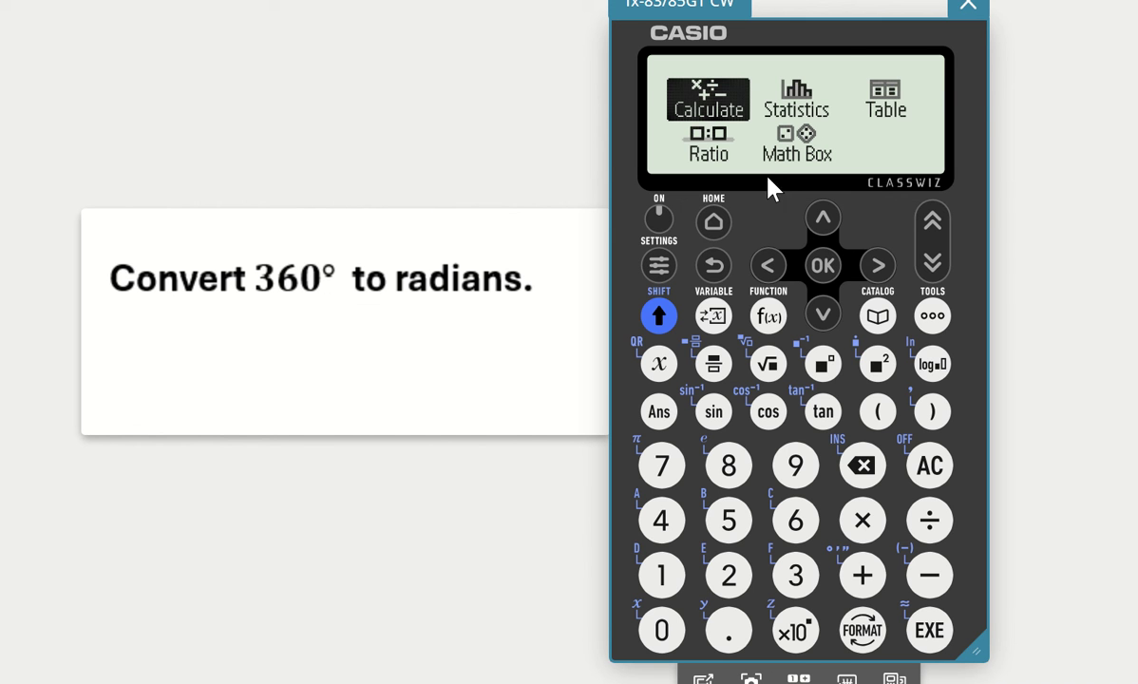
- Set the angle unit to Radian in Calc Settings, then reopen Calculate with an empty screen
click(824, 265)
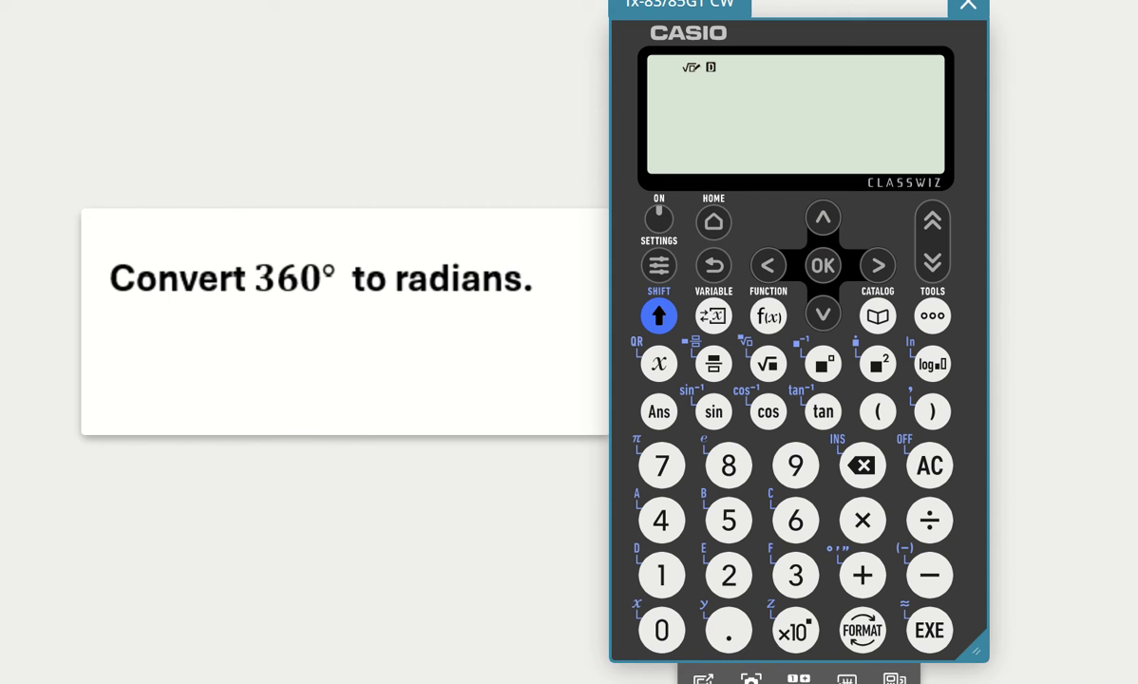
click(657, 265)
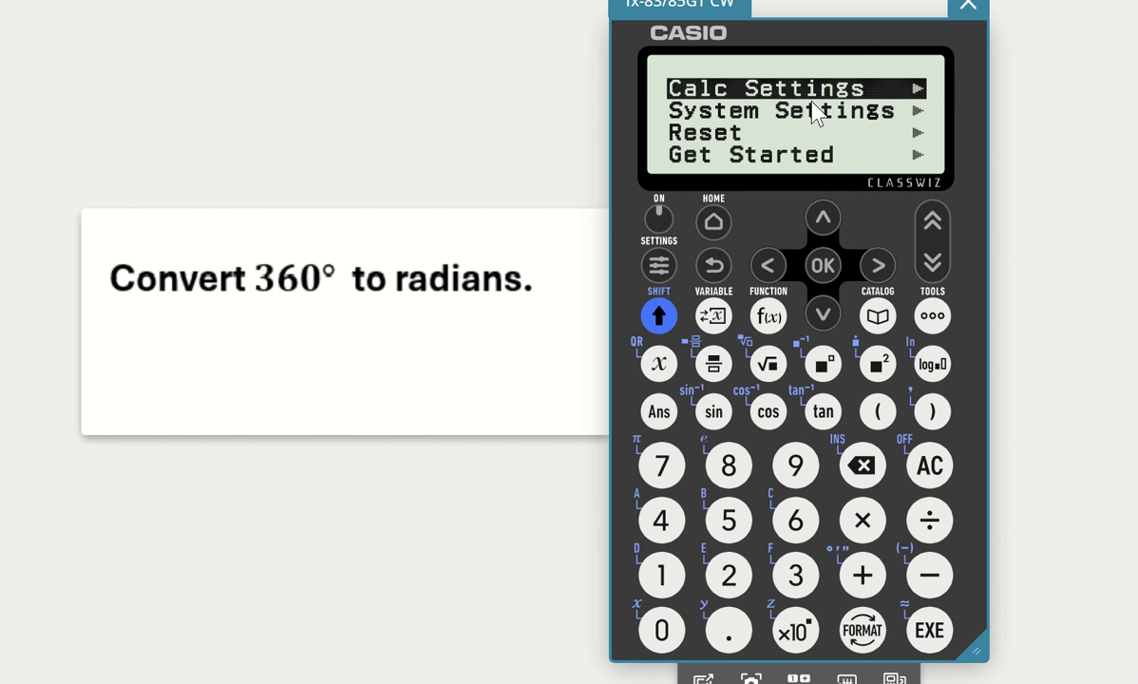
click(878, 266)
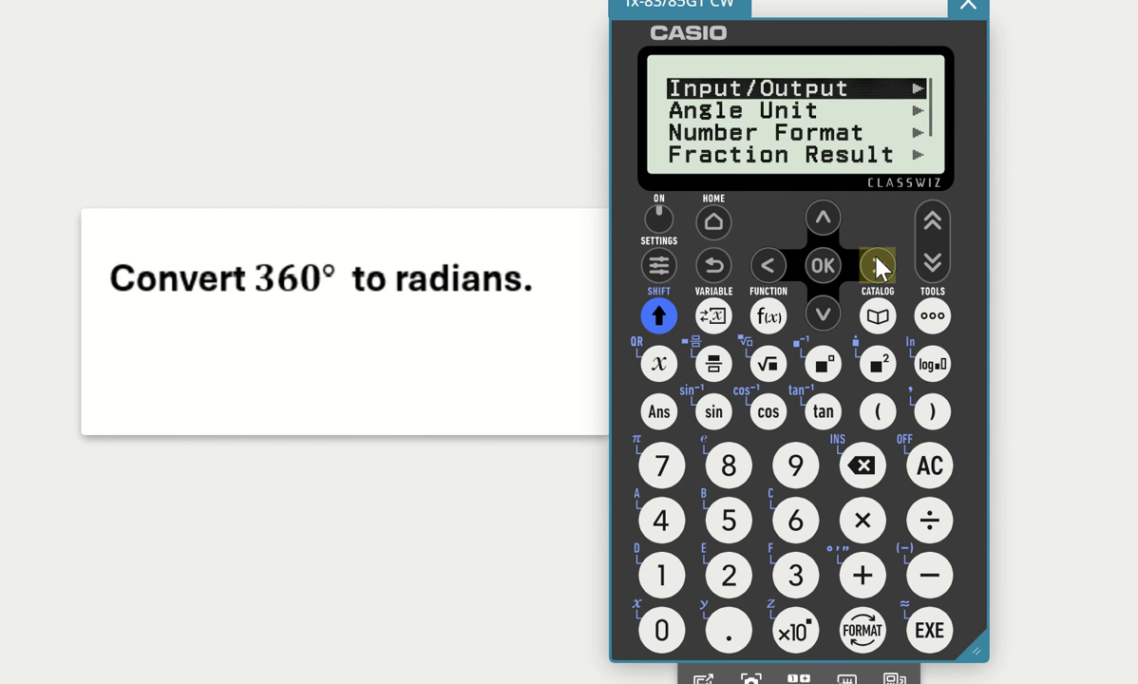
click(820, 328)
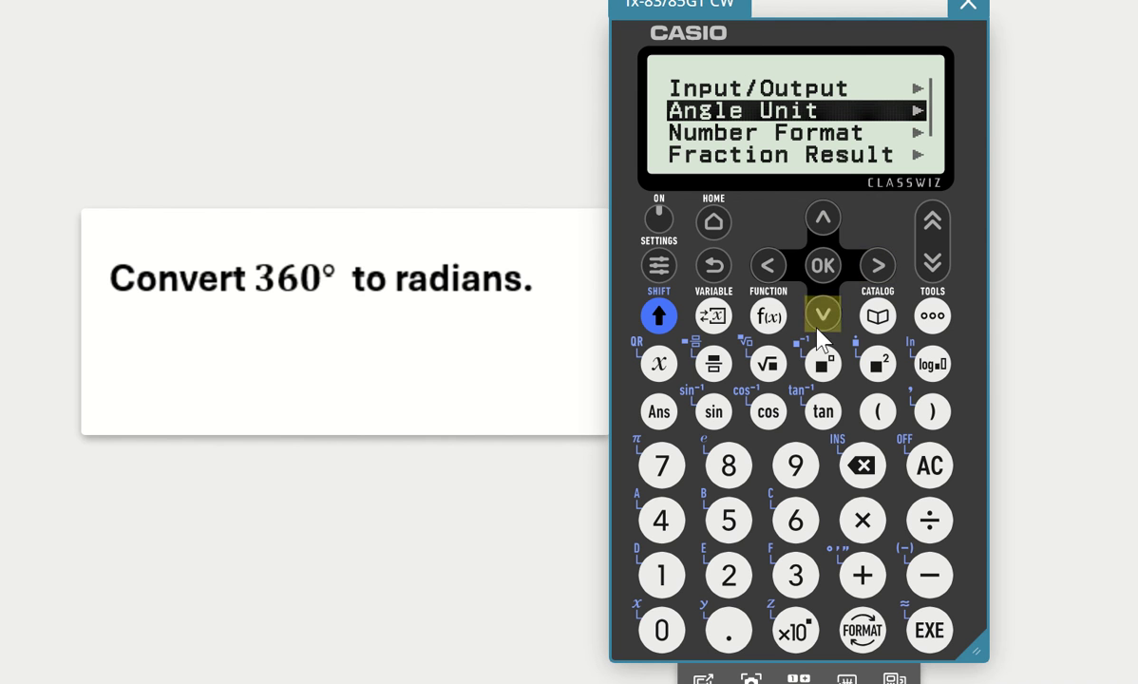
click(884, 273)
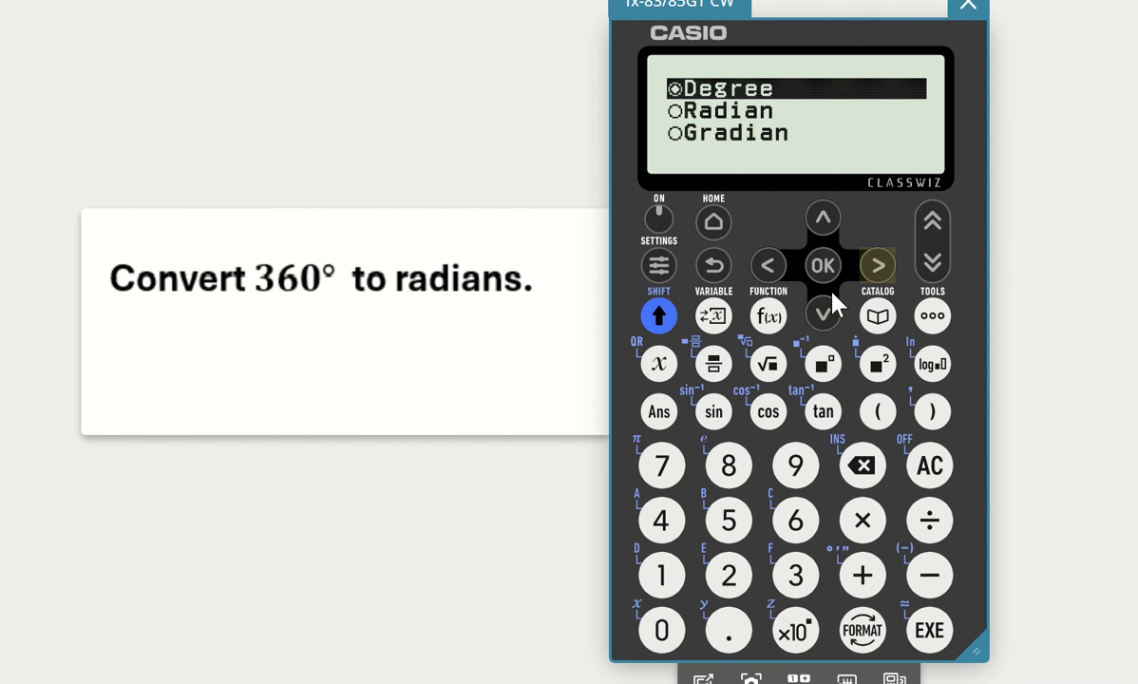
click(826, 323)
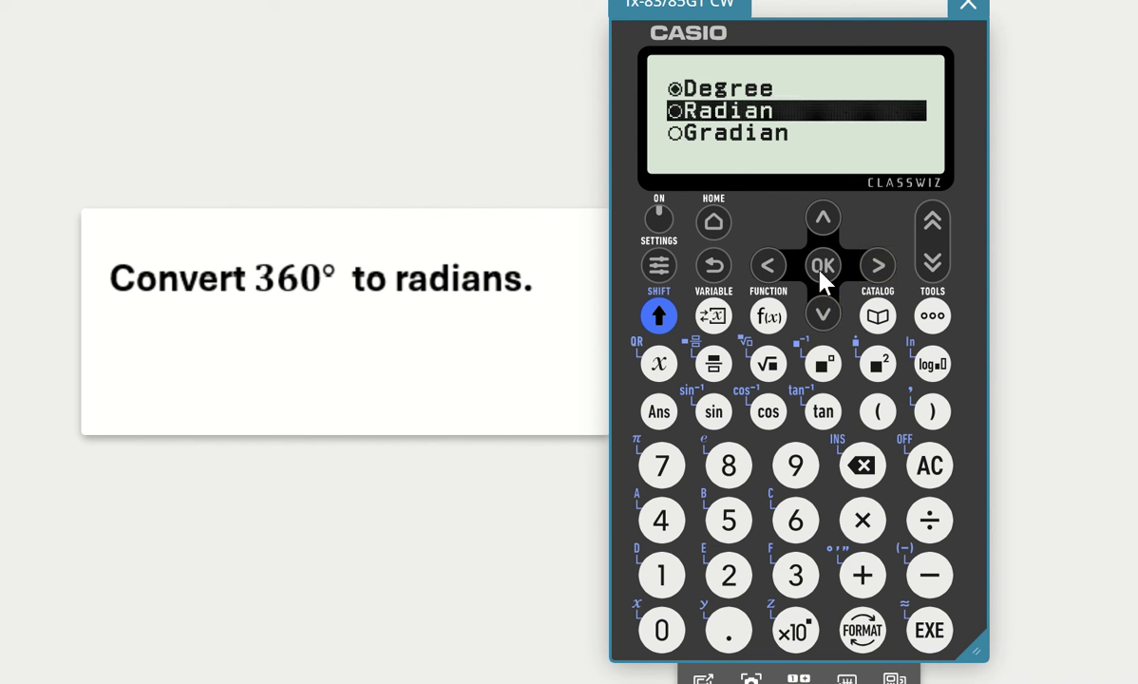
click(821, 268)
click(714, 223)
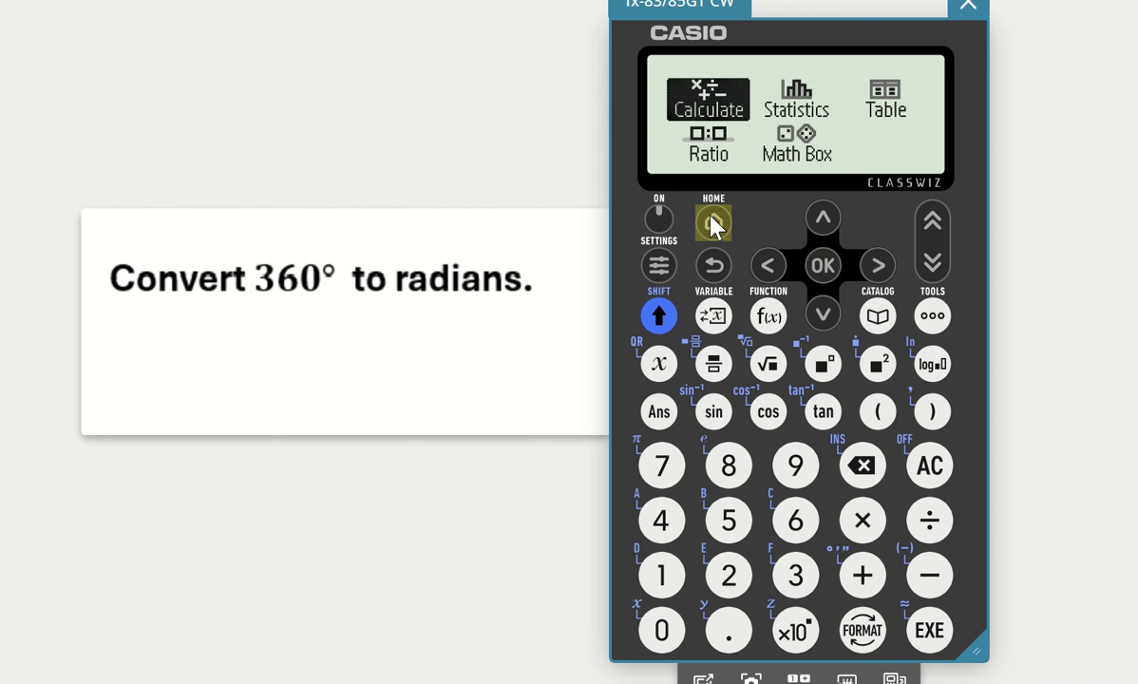
click(822, 269)
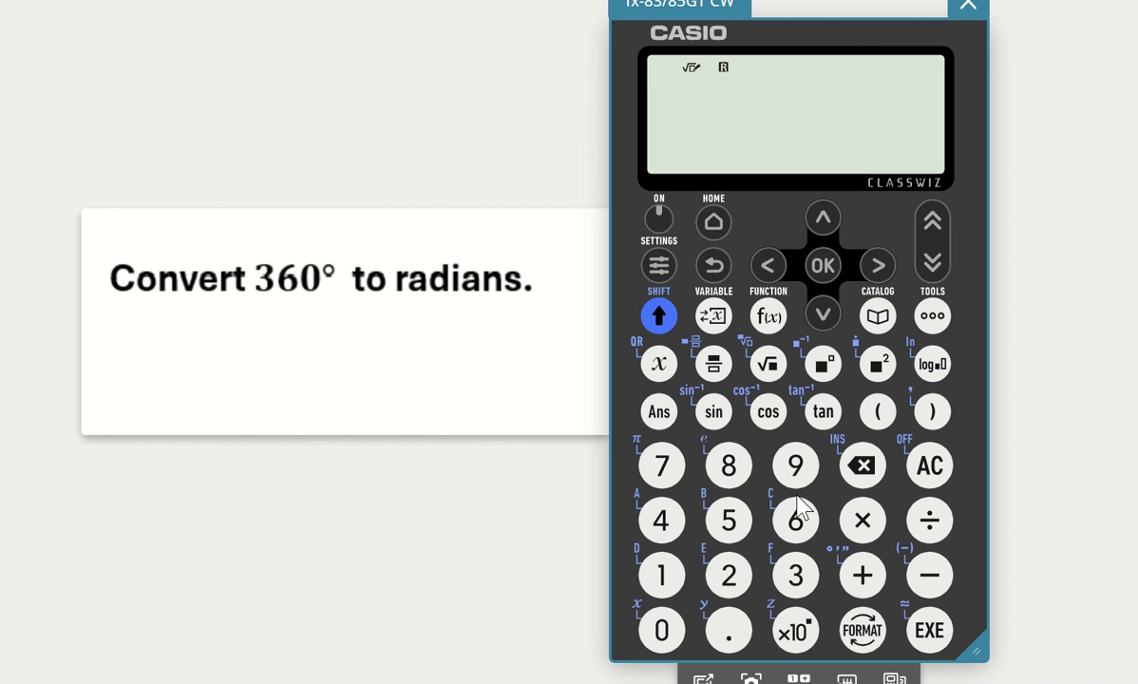
- Enter 360, mark it as degrees from the Angle/Coord/Sexa catalog, and evaluate it to 2π
click(798, 591)
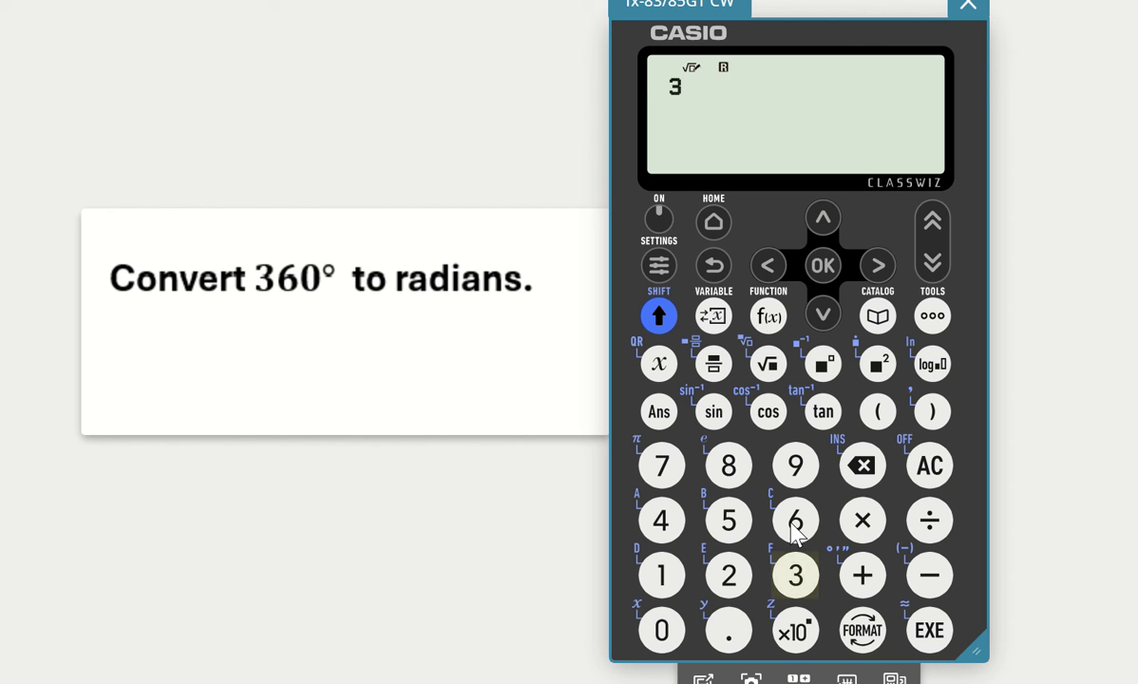
click(796, 521)
click(662, 630)
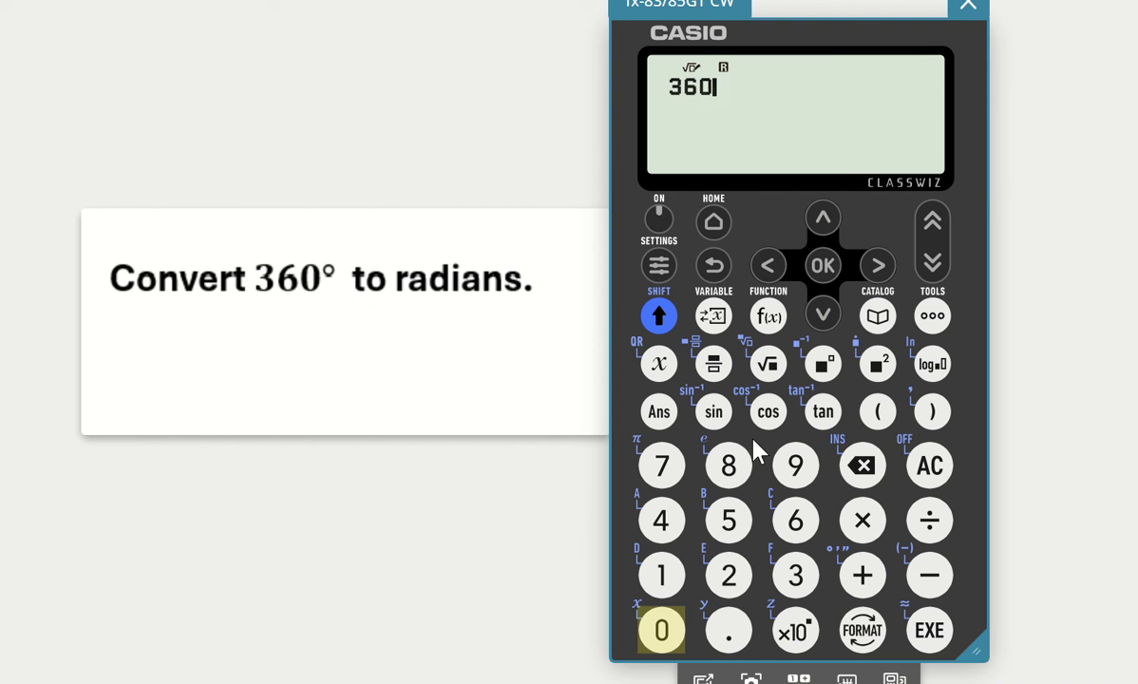
click(878, 319)
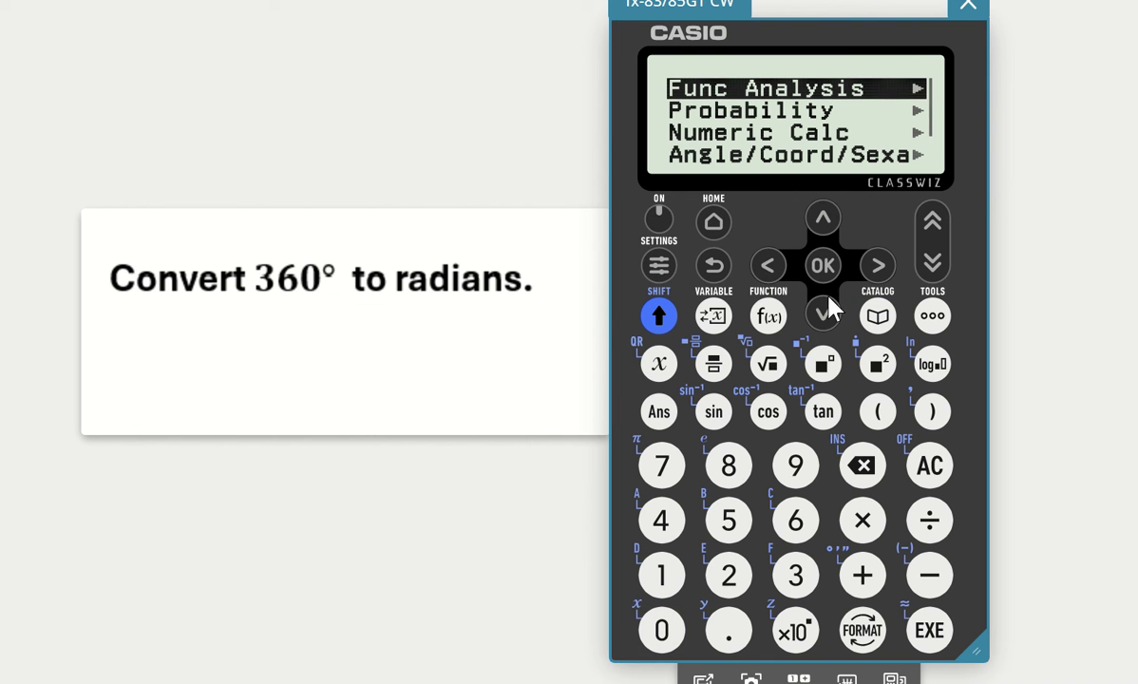
click(825, 314)
click(825, 314)
click(825, 315)
click(877, 267)
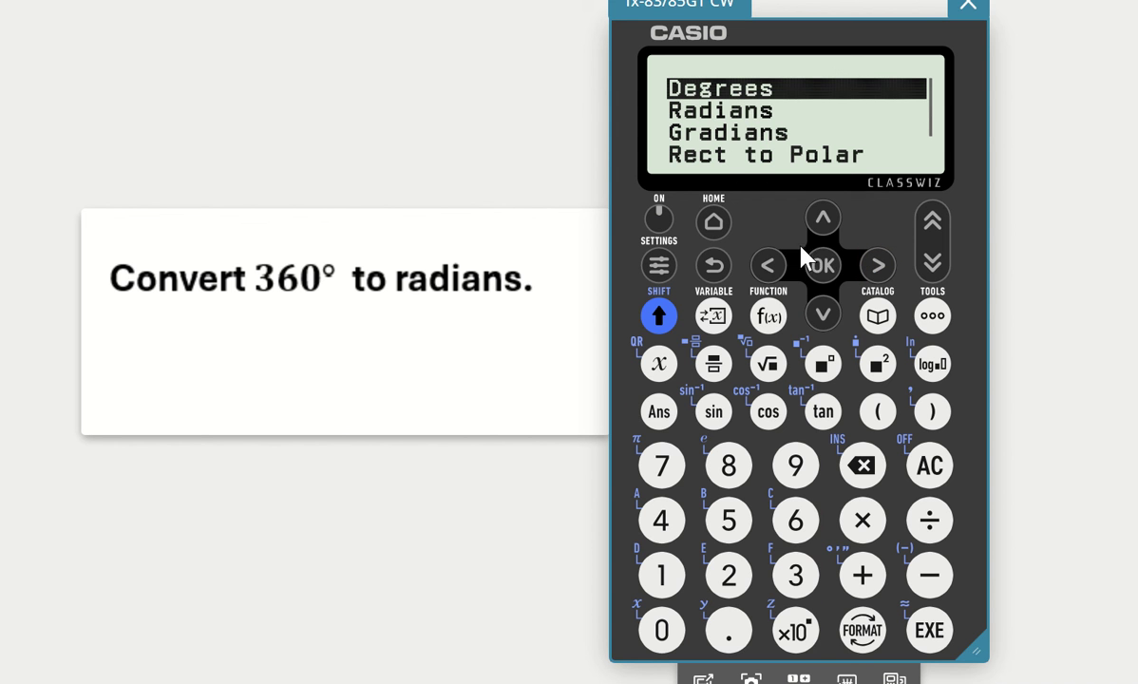
click(823, 271)
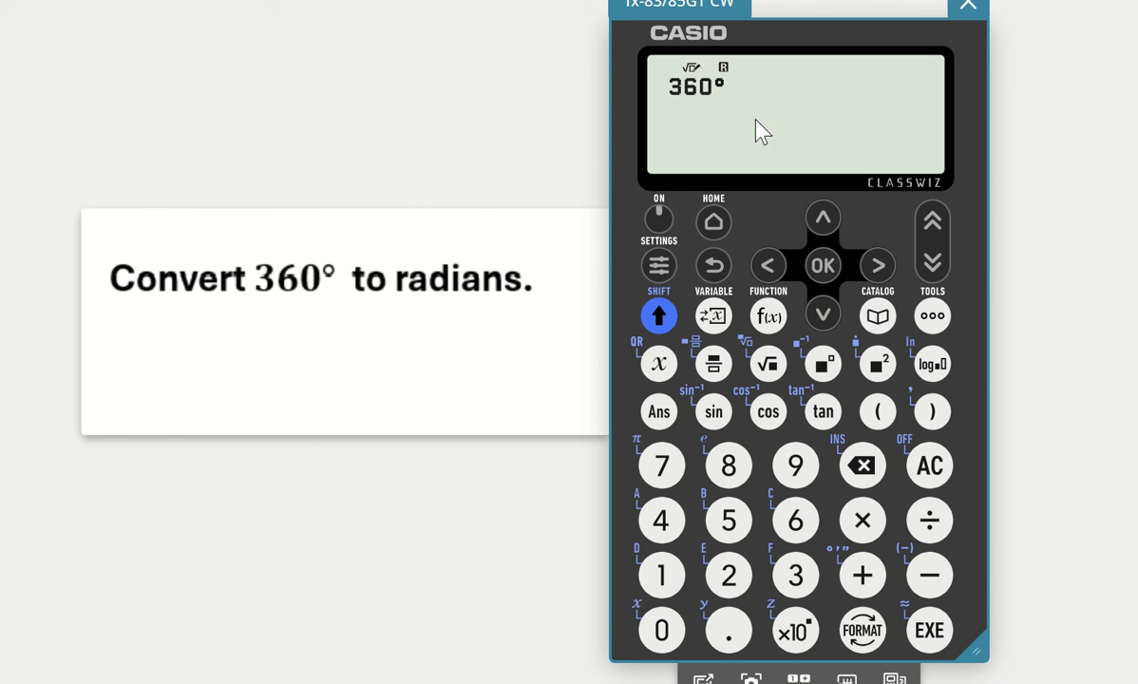
click(935, 632)
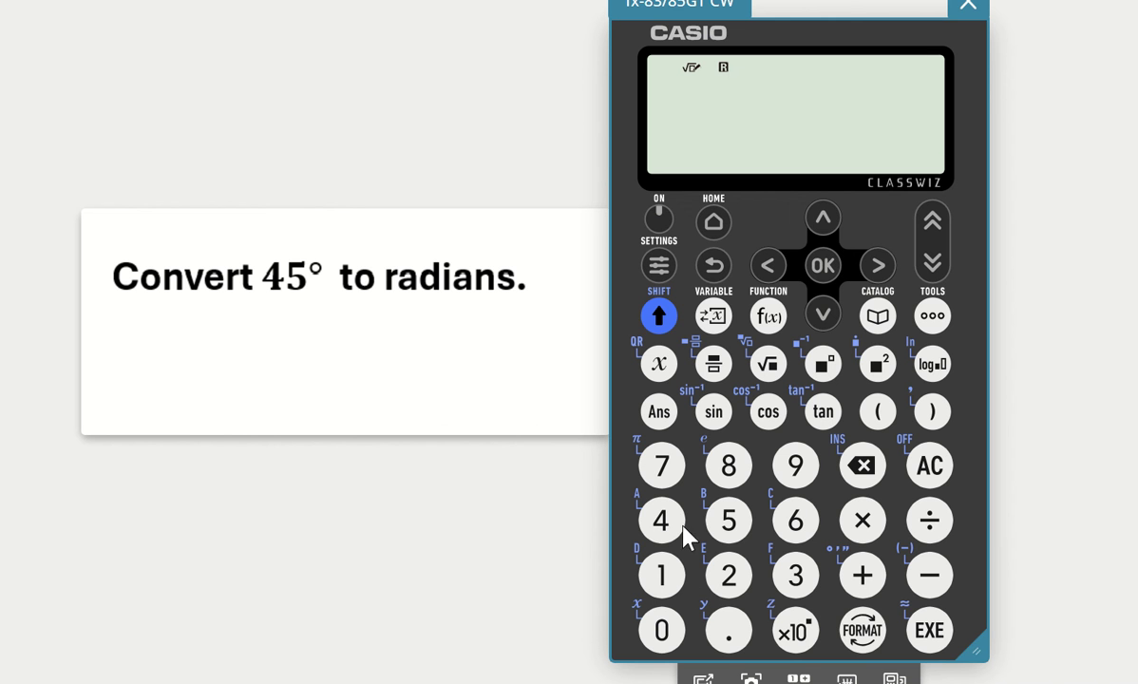
- Enter 45, deleting a mistakenly typed 5 first
click(728, 532)
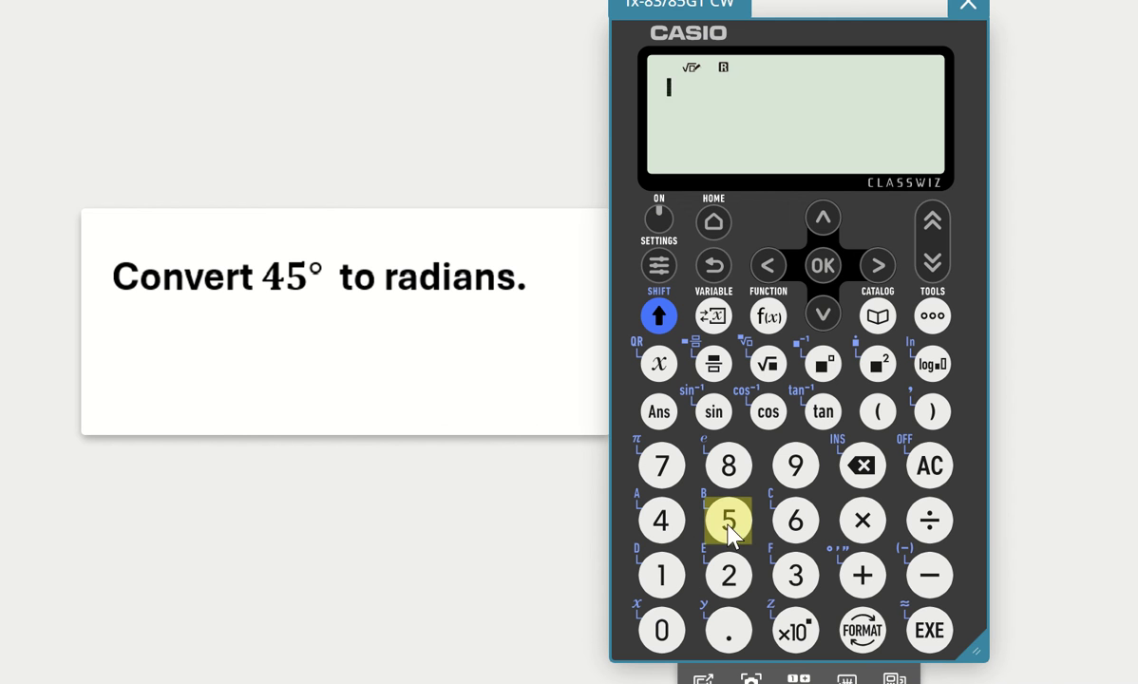
click(862, 630)
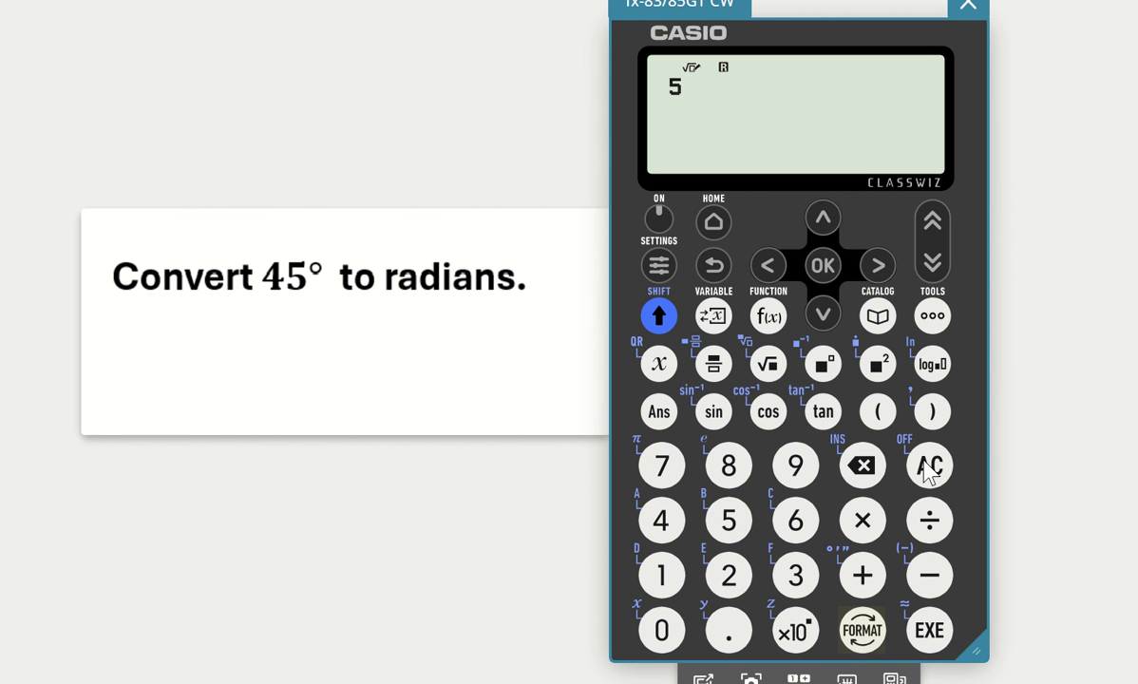
click(863, 466)
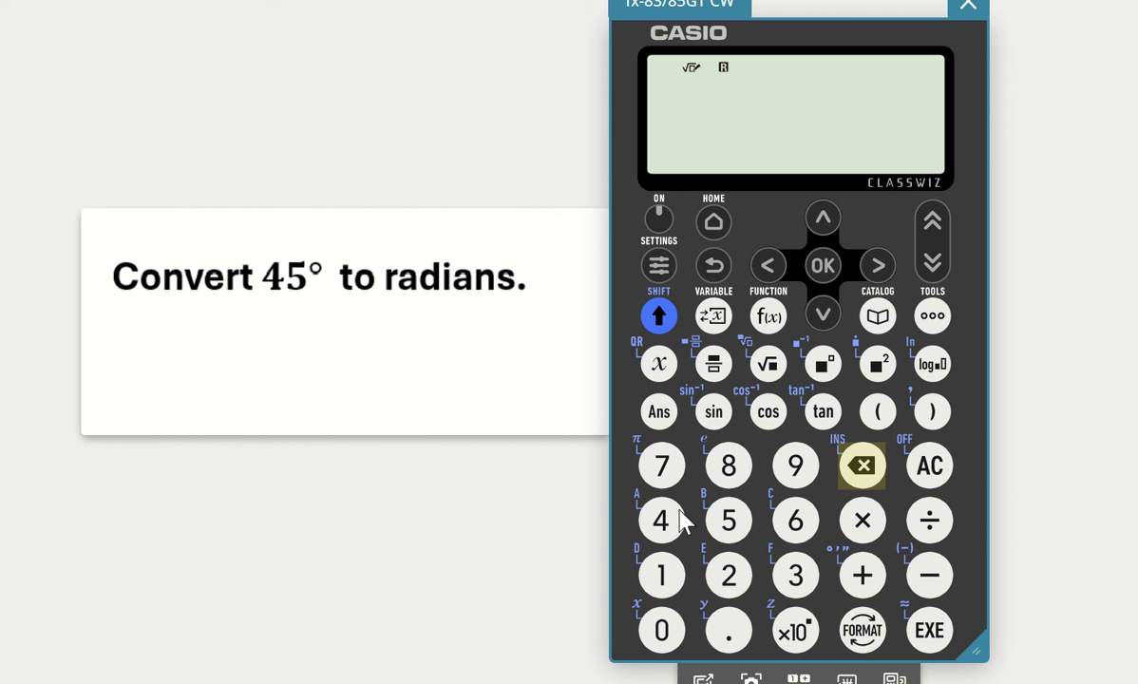
click(678, 516)
click(728, 523)
- Mark 45 as degrees from the Angle/Coord/Sexa catalog and evaluate it to ¼π
click(878, 317)
click(823, 316)
click(823, 315)
click(823, 316)
click(876, 267)
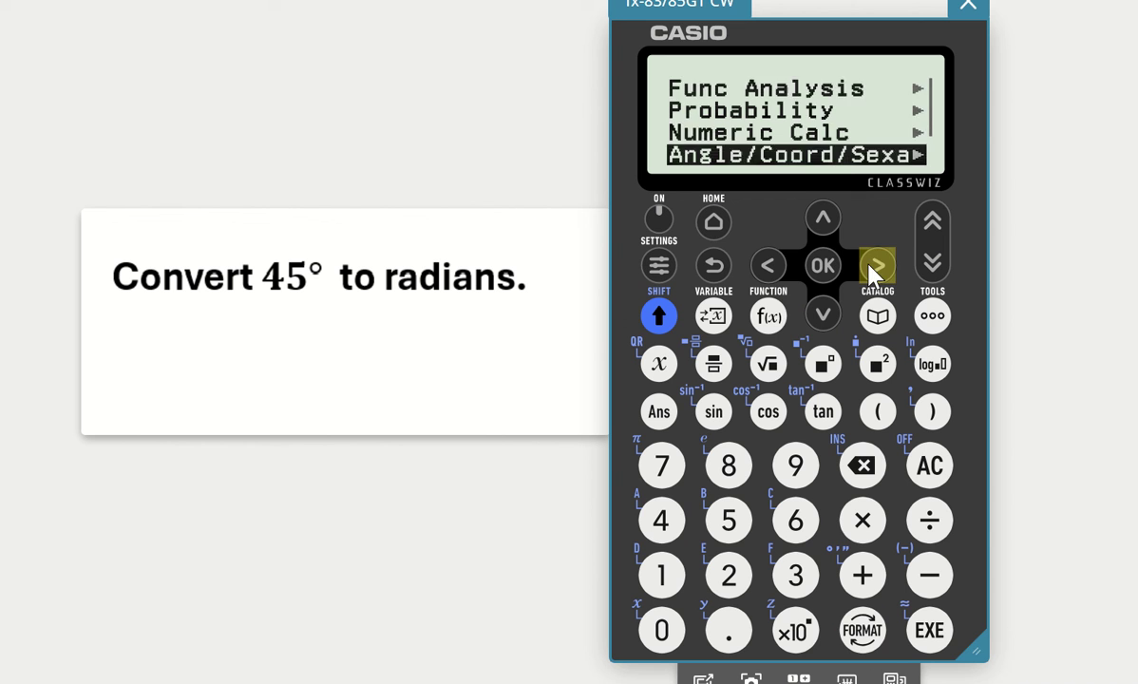
click(818, 269)
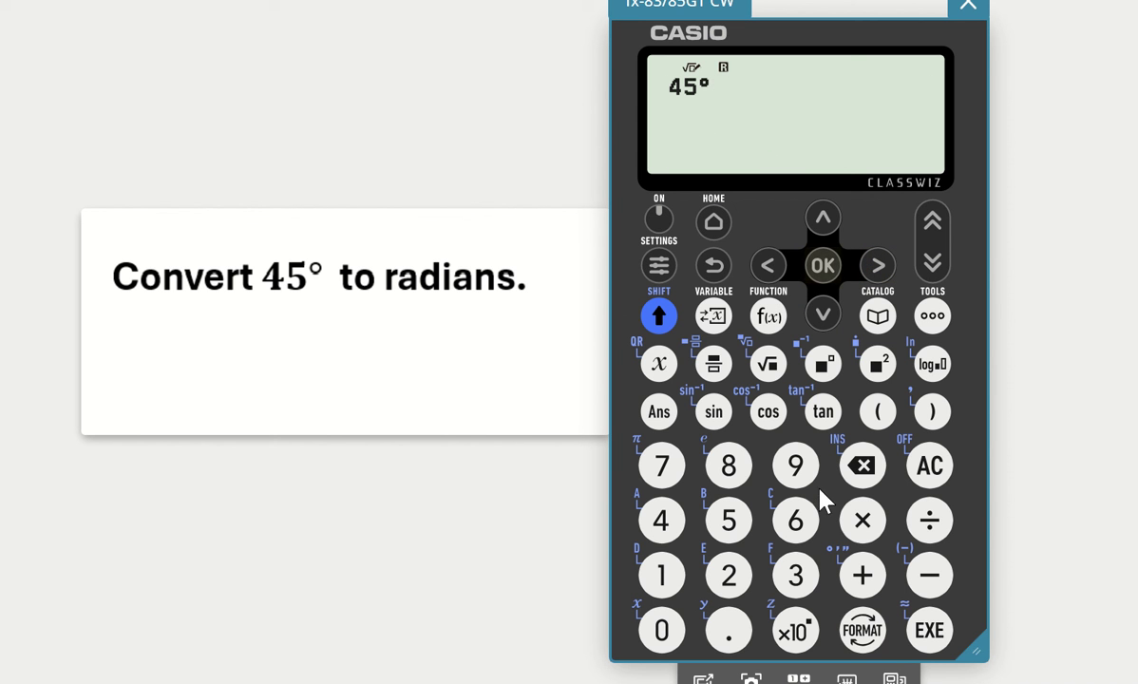
click(930, 636)
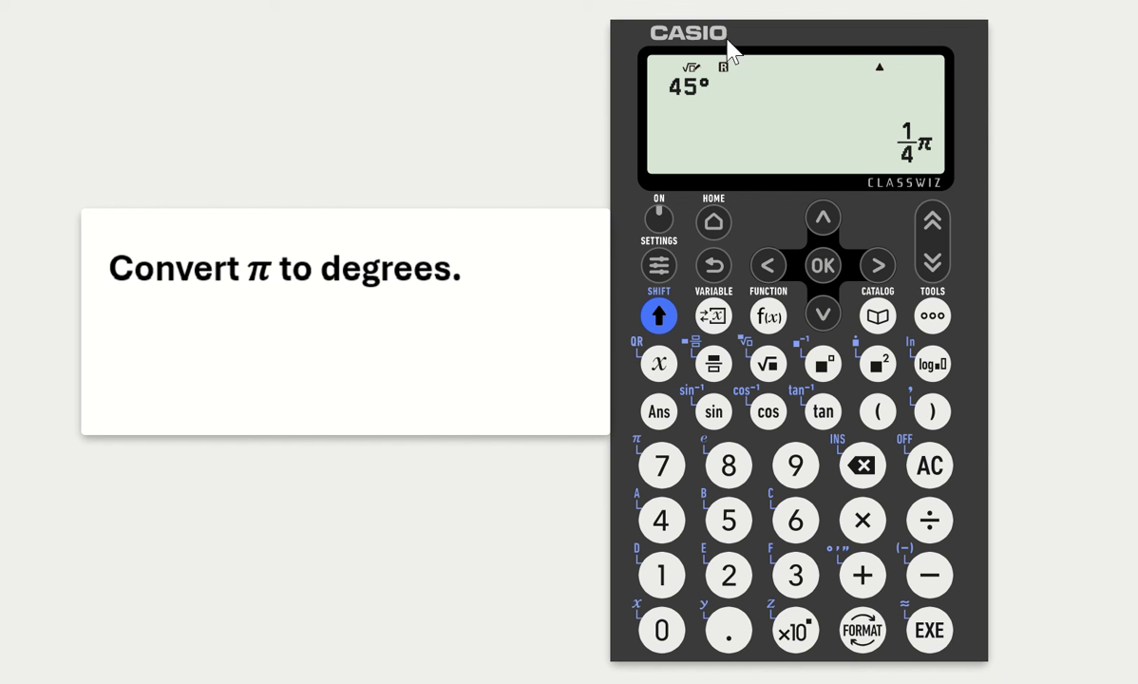
- Reset the calculator's Settings & Data and start a blank degree-mode calculation
click(663, 268)
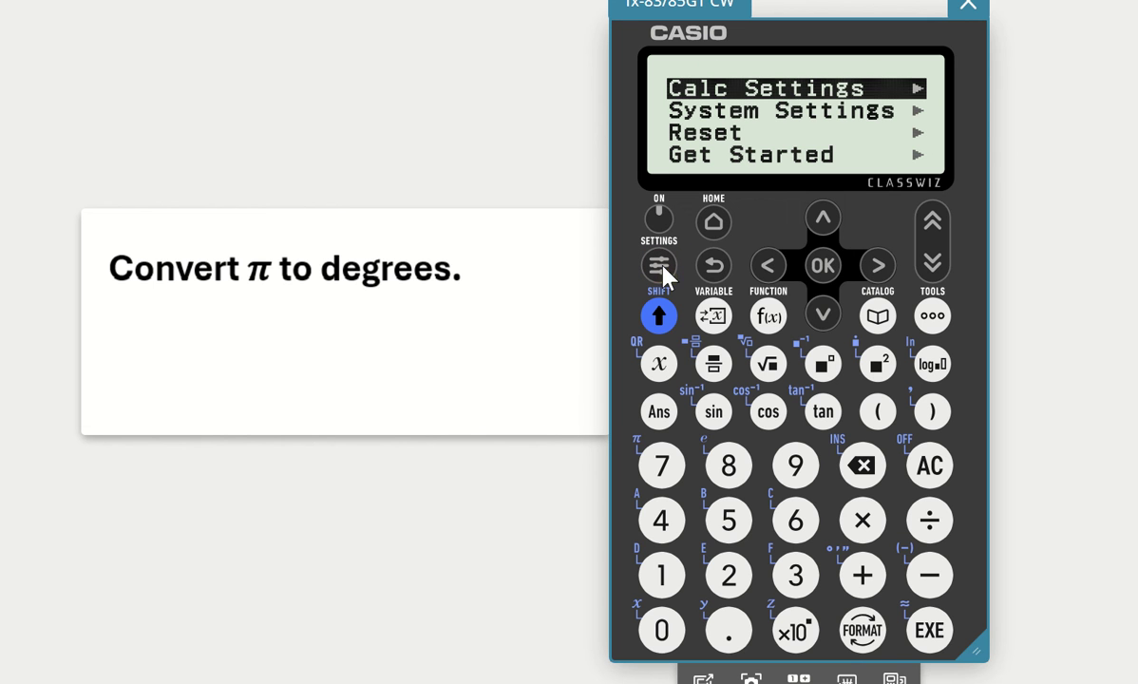
click(823, 317)
click(823, 316)
click(823, 316)
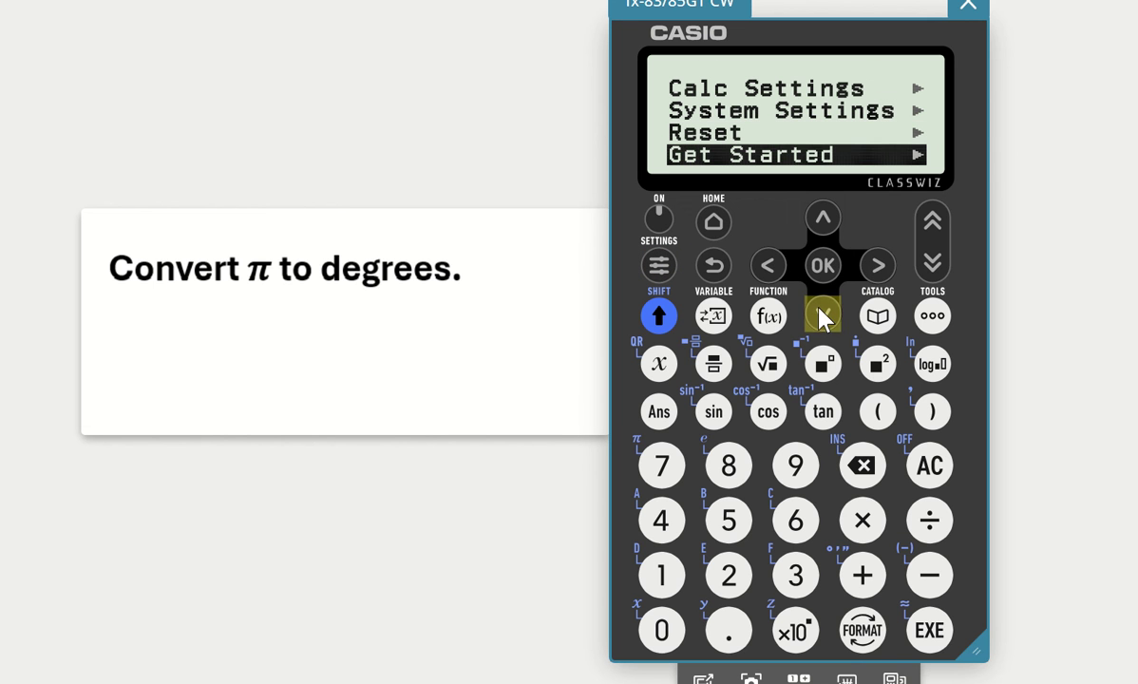
click(823, 236)
click(876, 267)
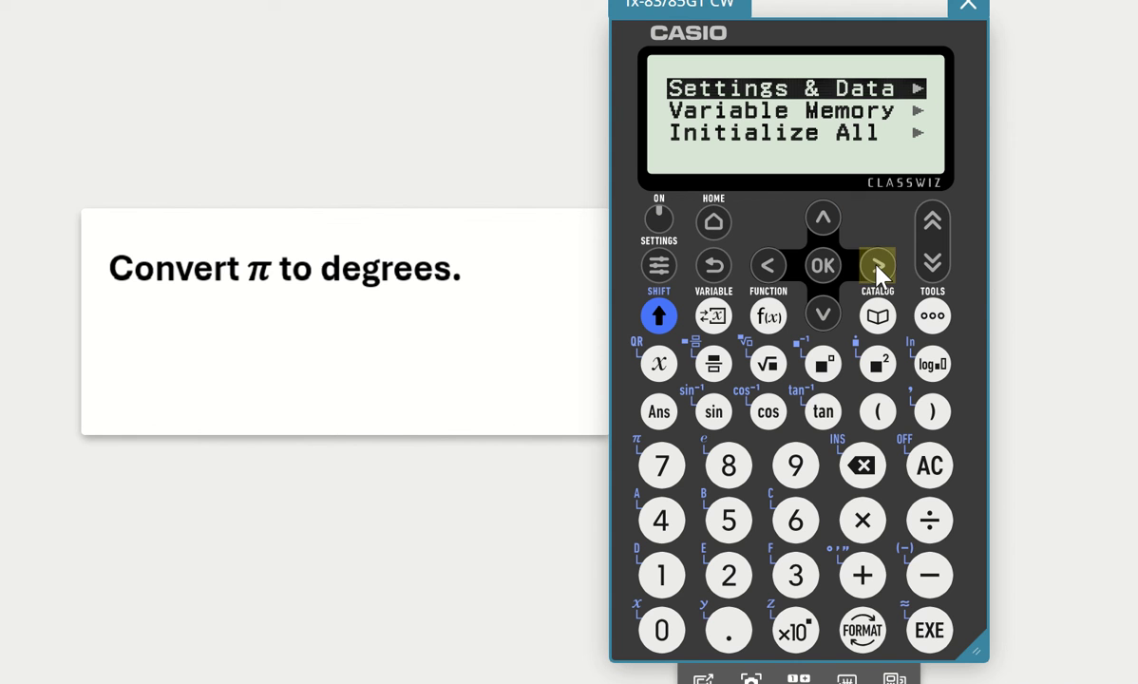
click(821, 266)
click(821, 268)
click(817, 273)
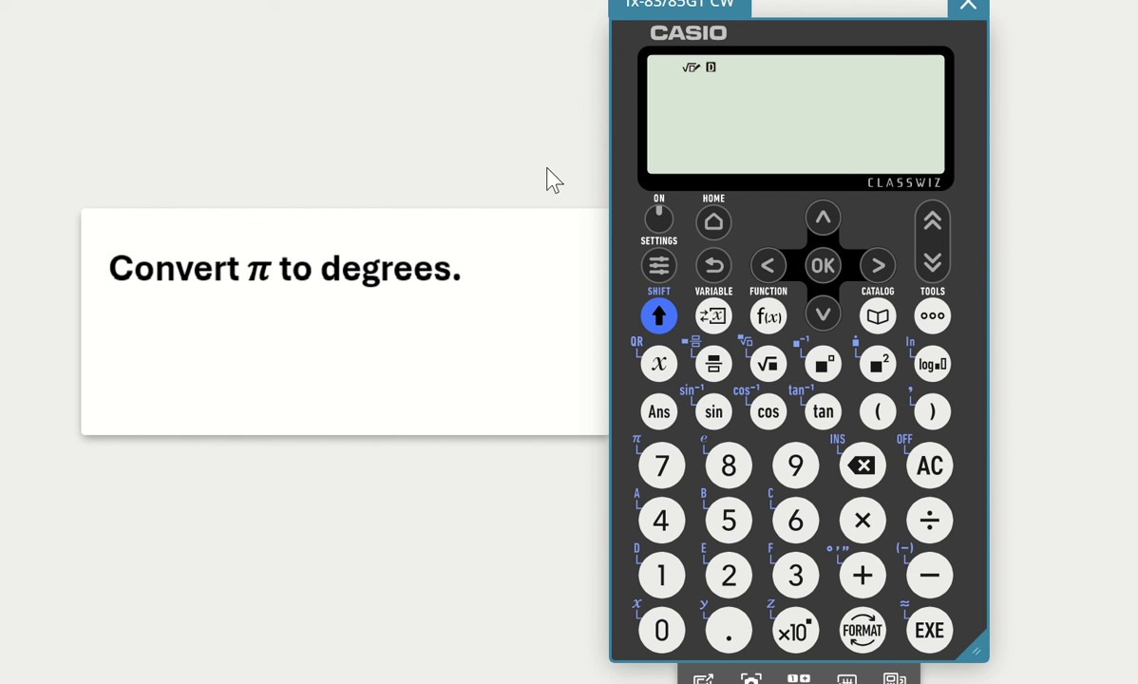
- Enter π, mark it as radians from the Angle/Coord/Sexa catalog, and evaluate it to 180
click(663, 320)
click(663, 467)
click(878, 317)
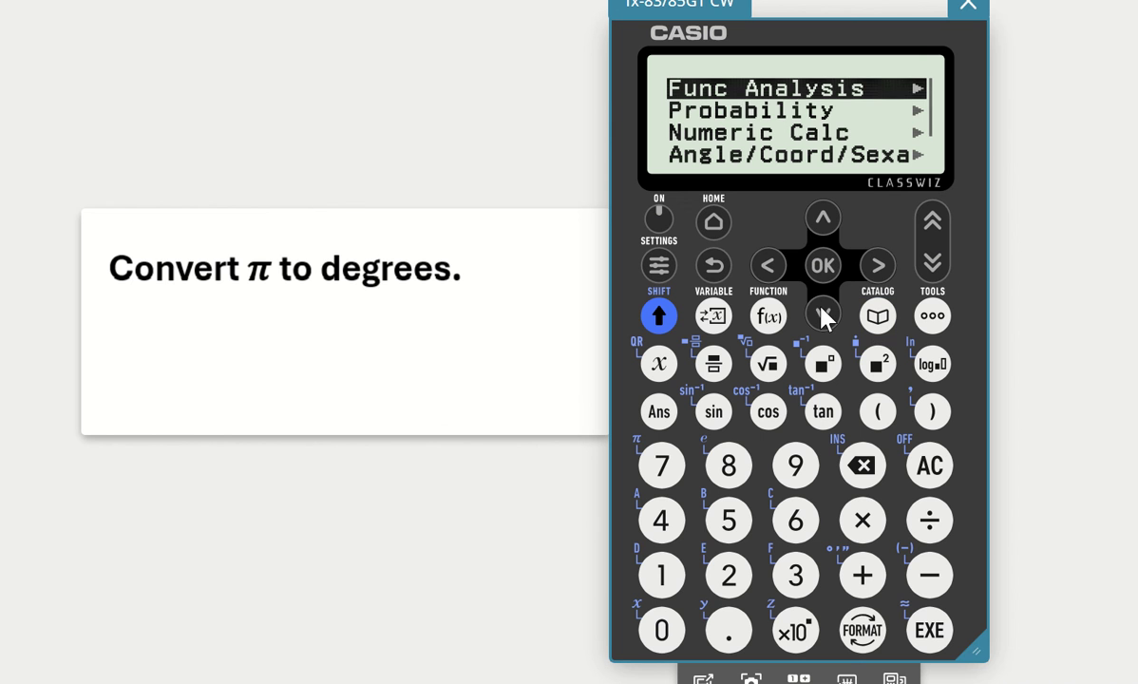
click(823, 316)
click(824, 315)
click(823, 316)
click(866, 271)
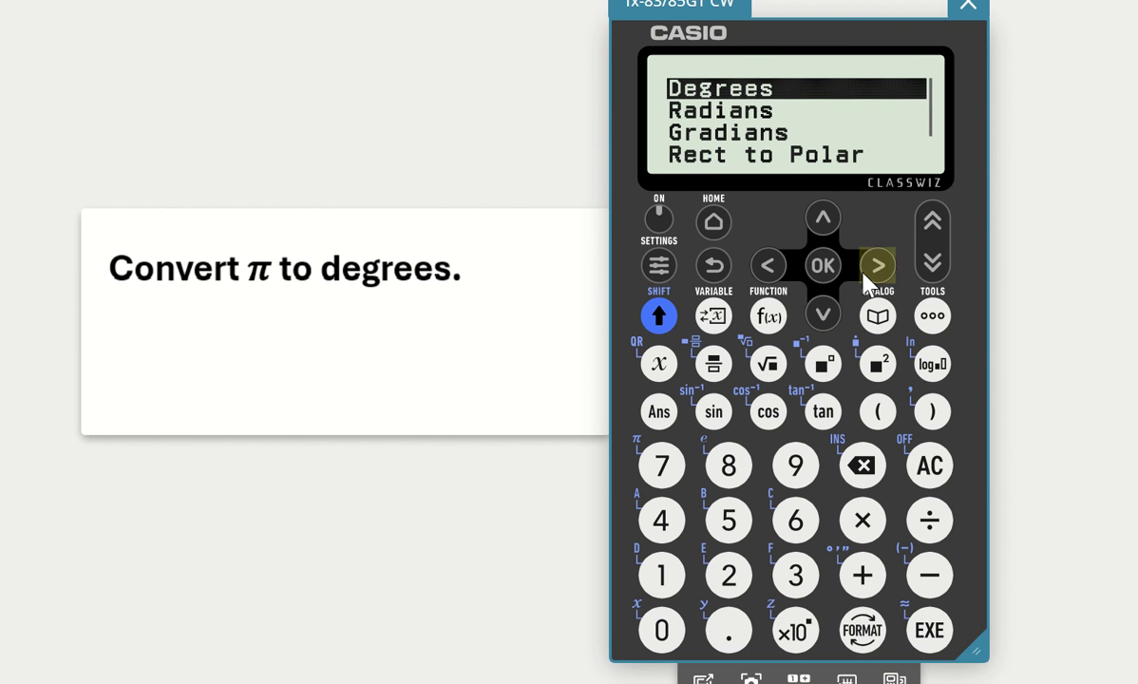
click(825, 317)
click(822, 267)
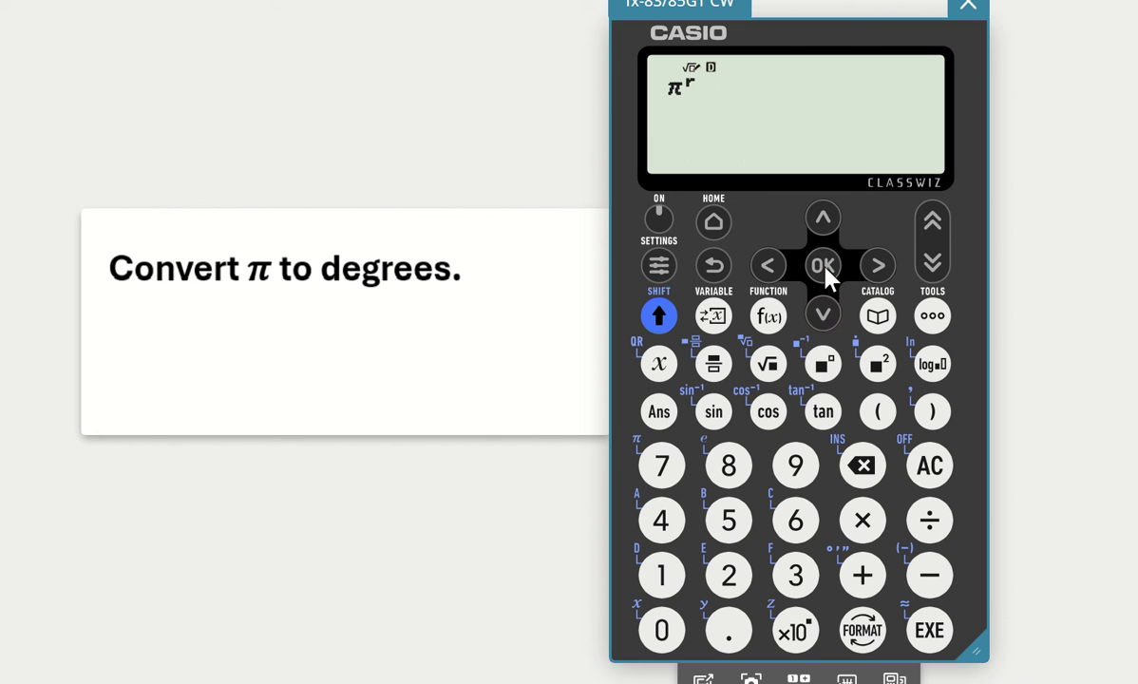
click(932, 638)
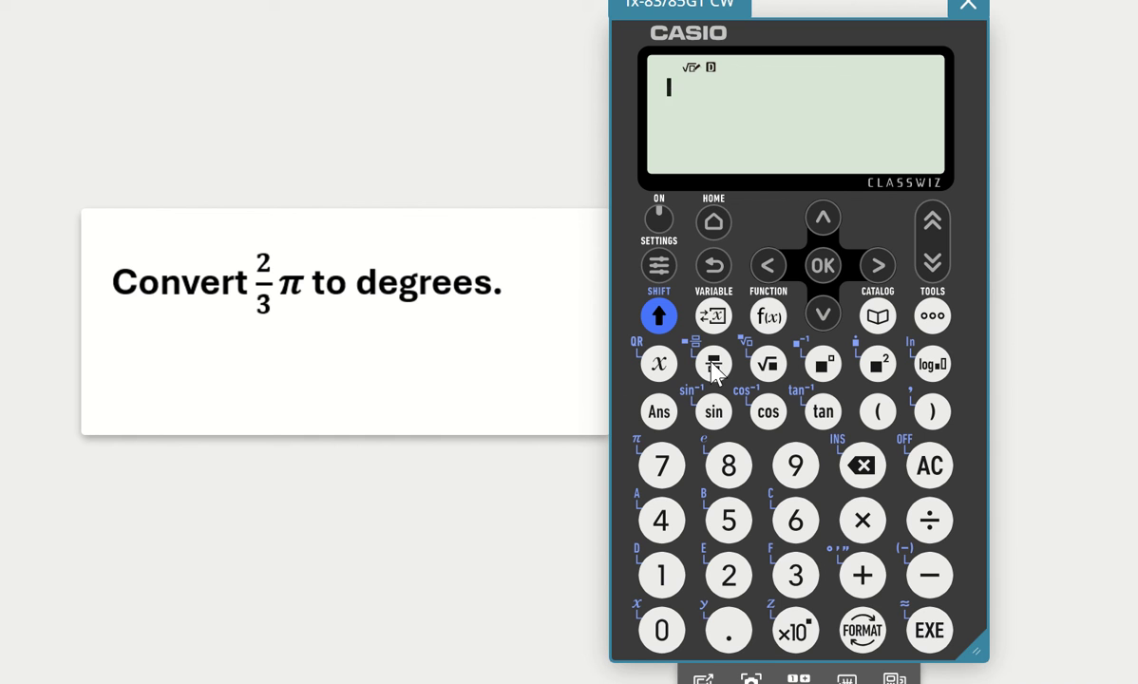
- Build the fraction with 2π in the numerator and 3 in the denominator
click(714, 366)
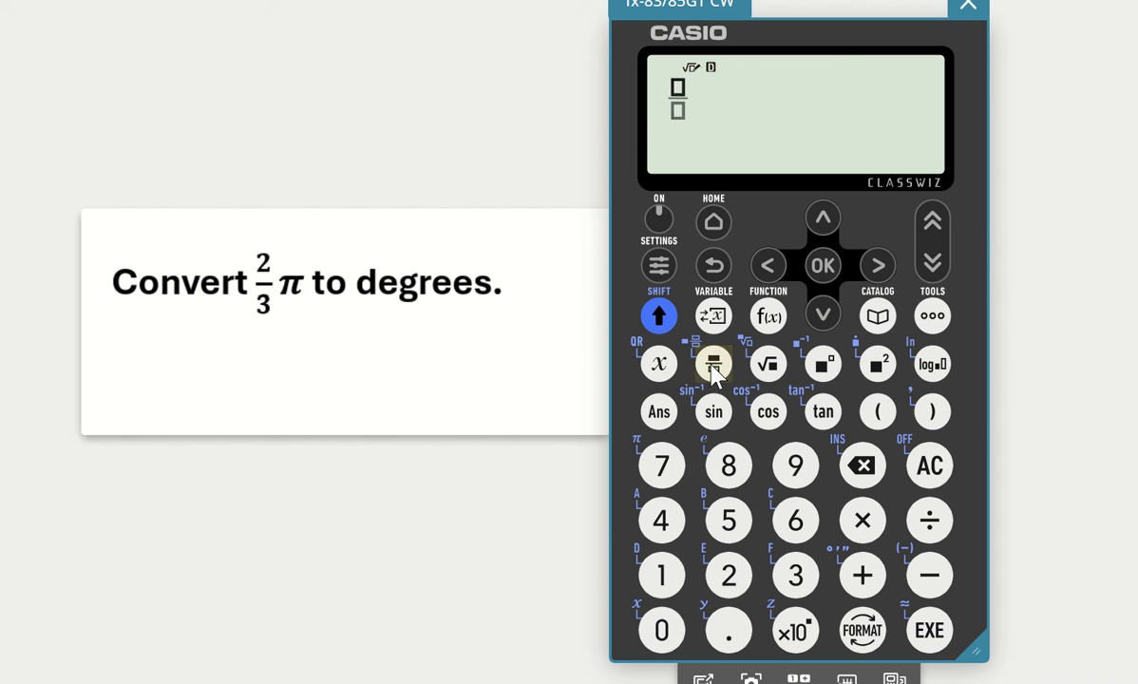
click(728, 580)
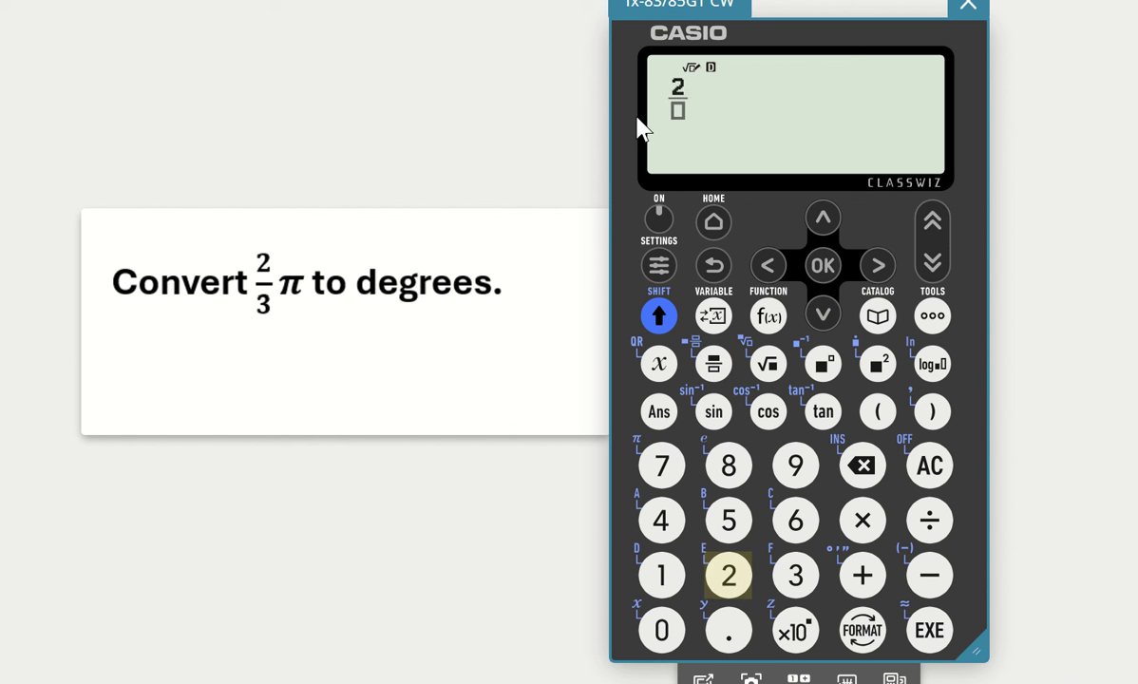
click(659, 316)
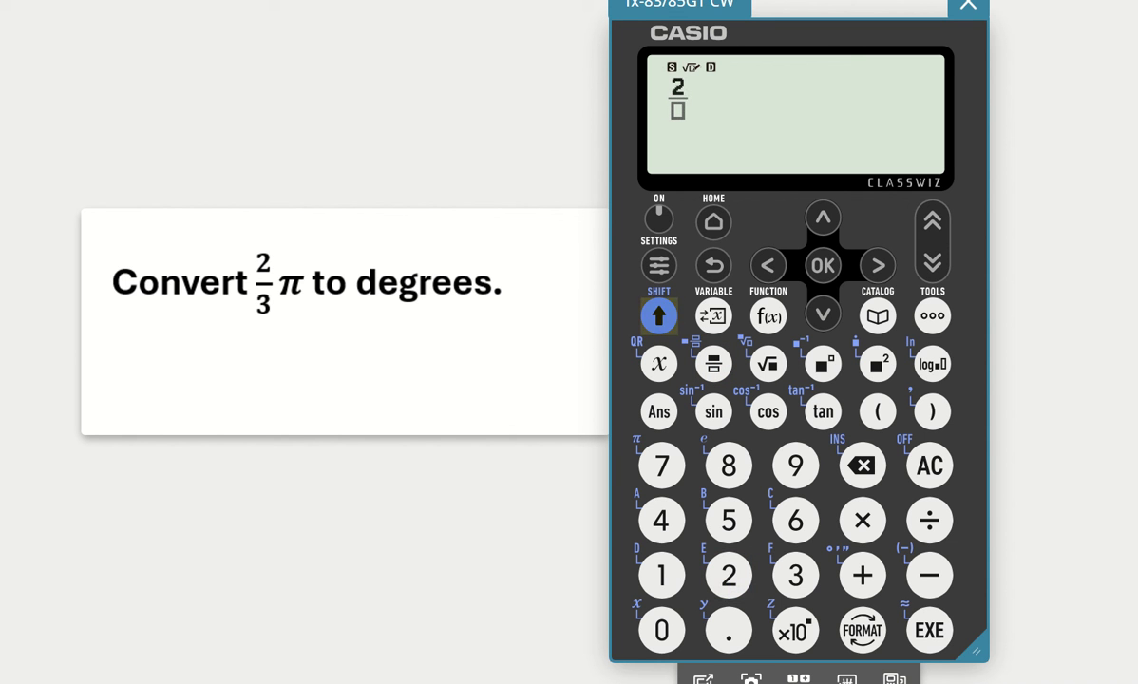
click(662, 465)
click(823, 313)
click(796, 575)
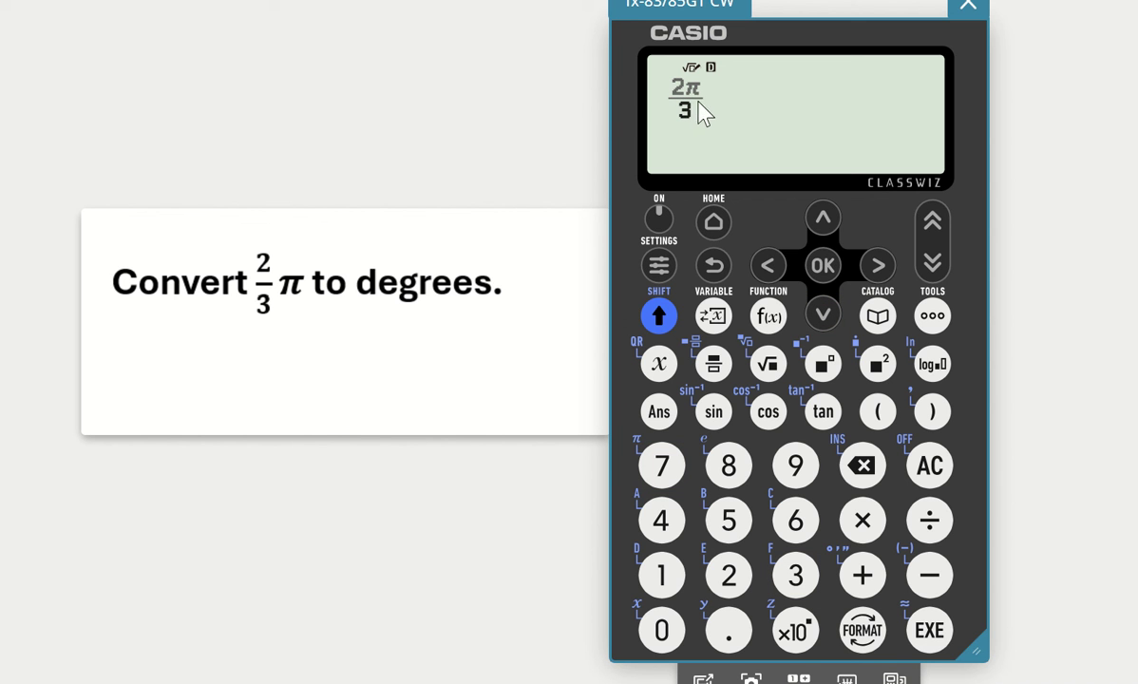
click(868, 268)
- Mark 2π/3 as radians from the Angle/Coord/Sexa catalog and evaluate it to 120
click(880, 319)
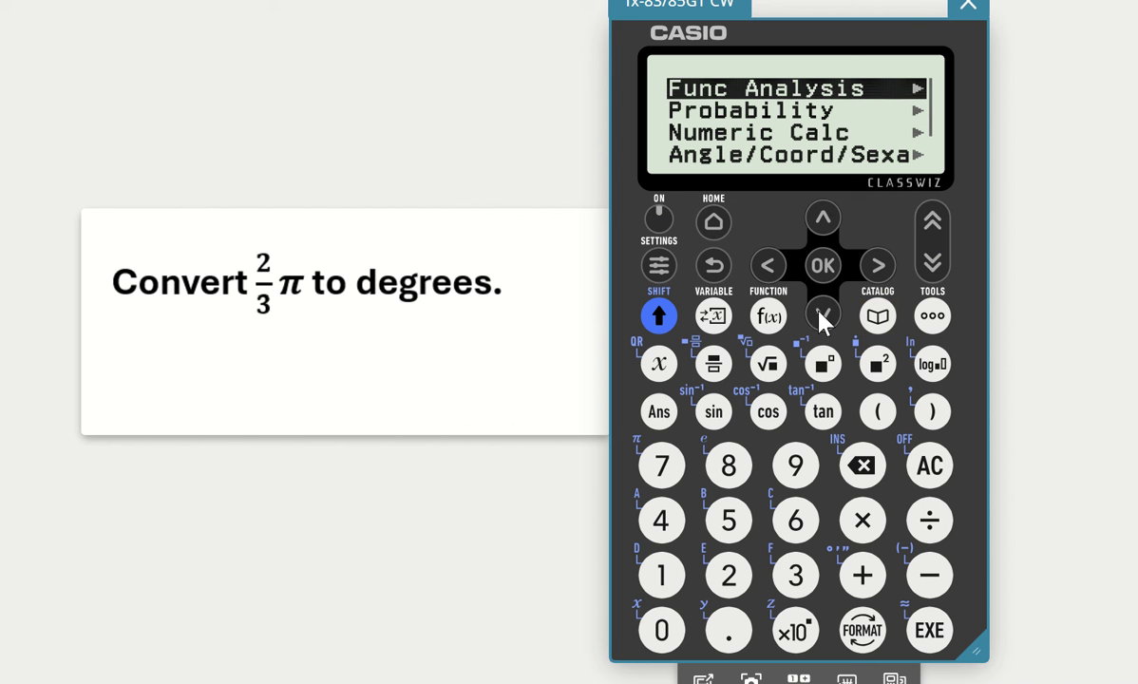
click(821, 316)
click(821, 315)
click(823, 318)
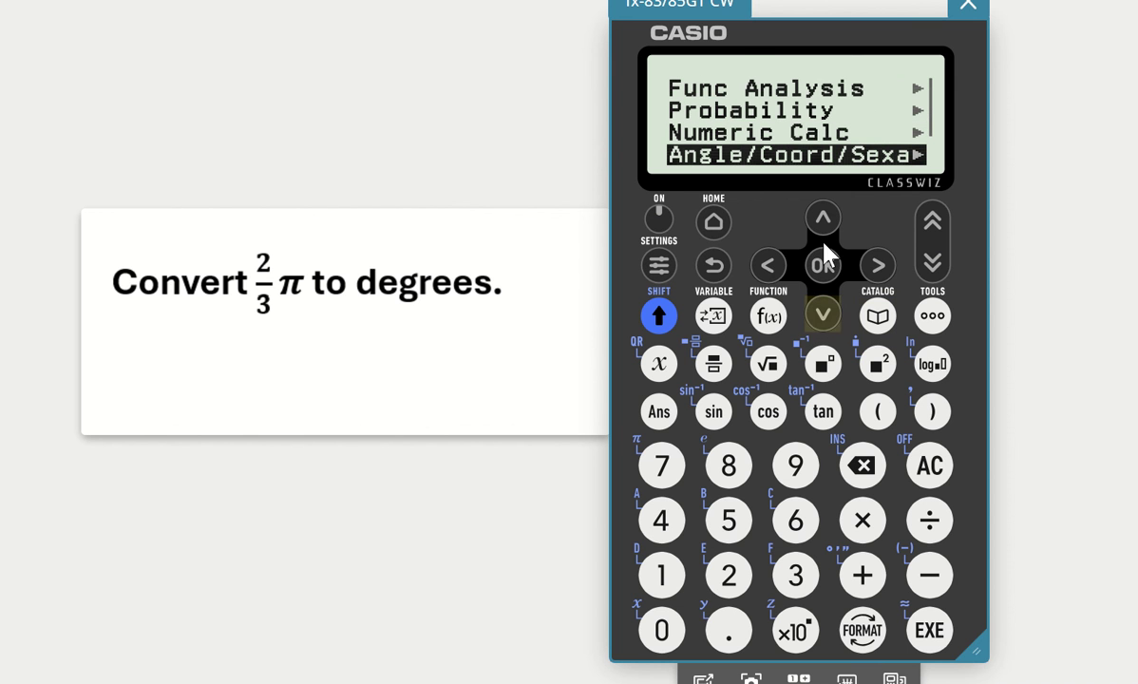
click(823, 267)
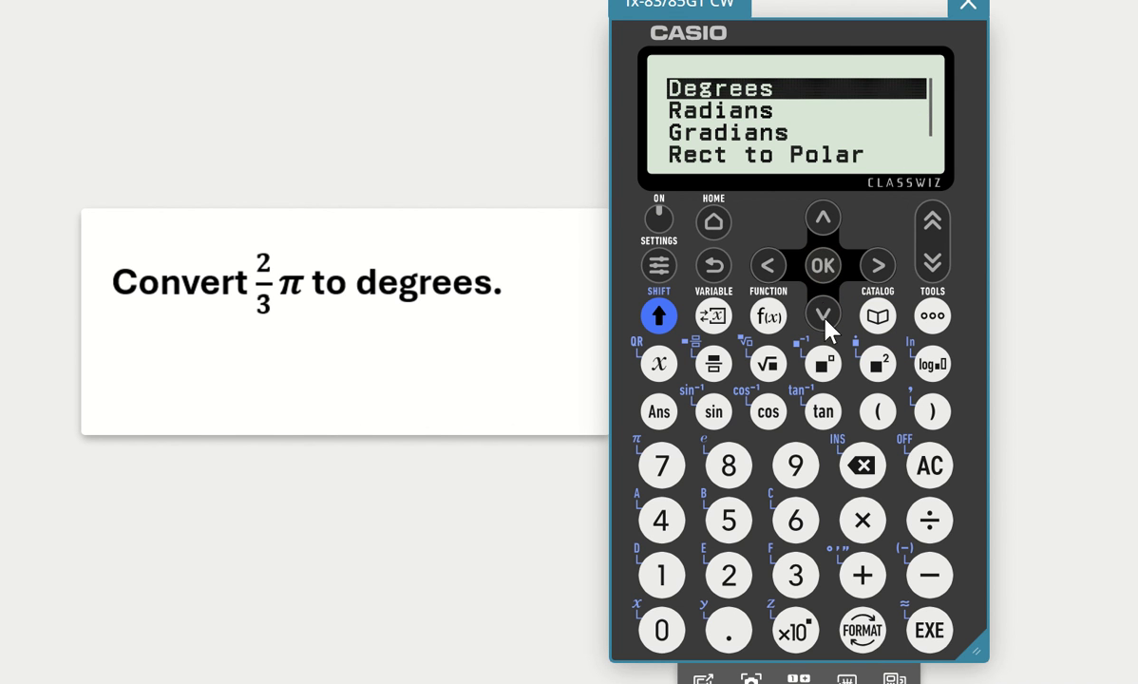
click(823, 315)
click(823, 267)
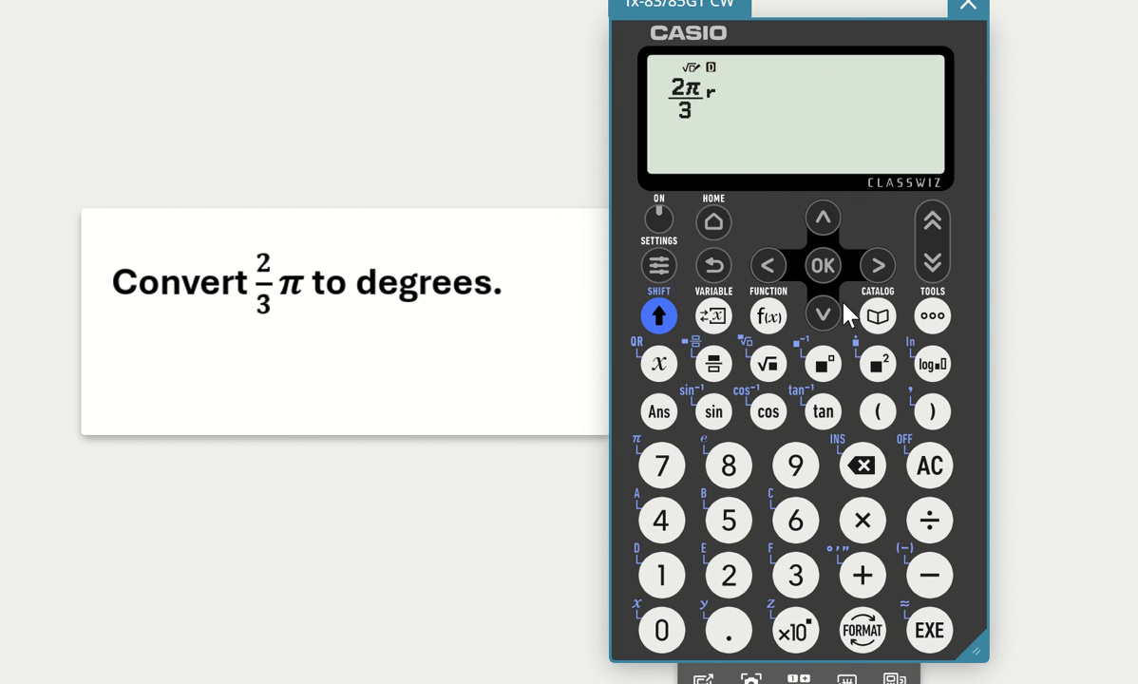
click(929, 631)
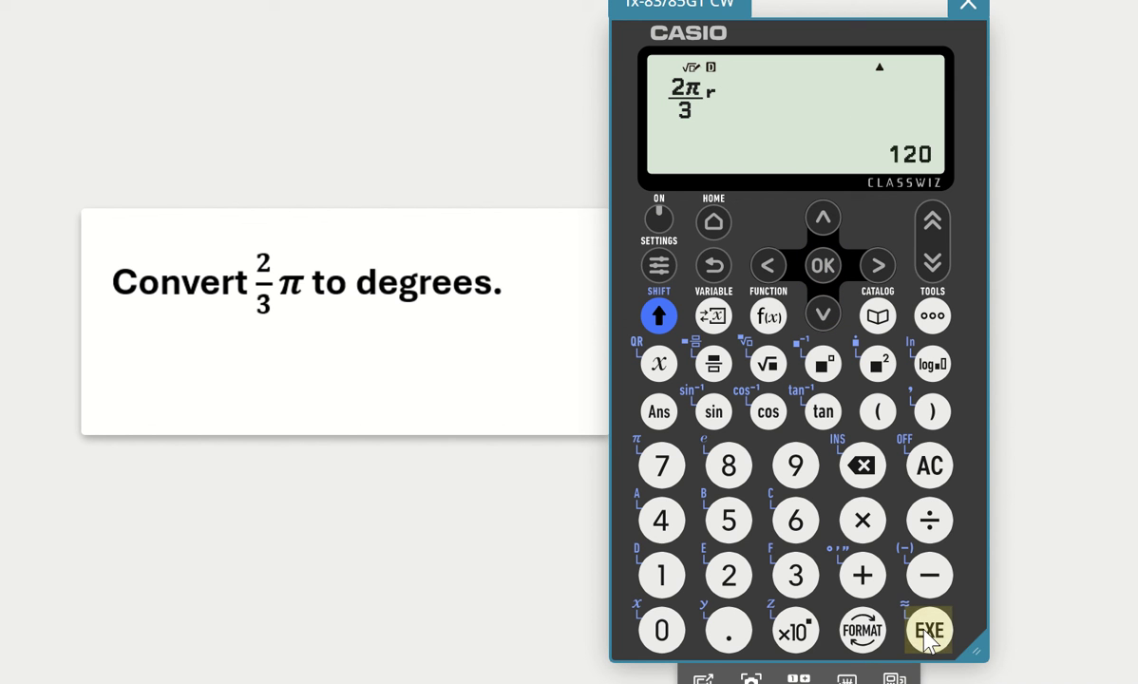